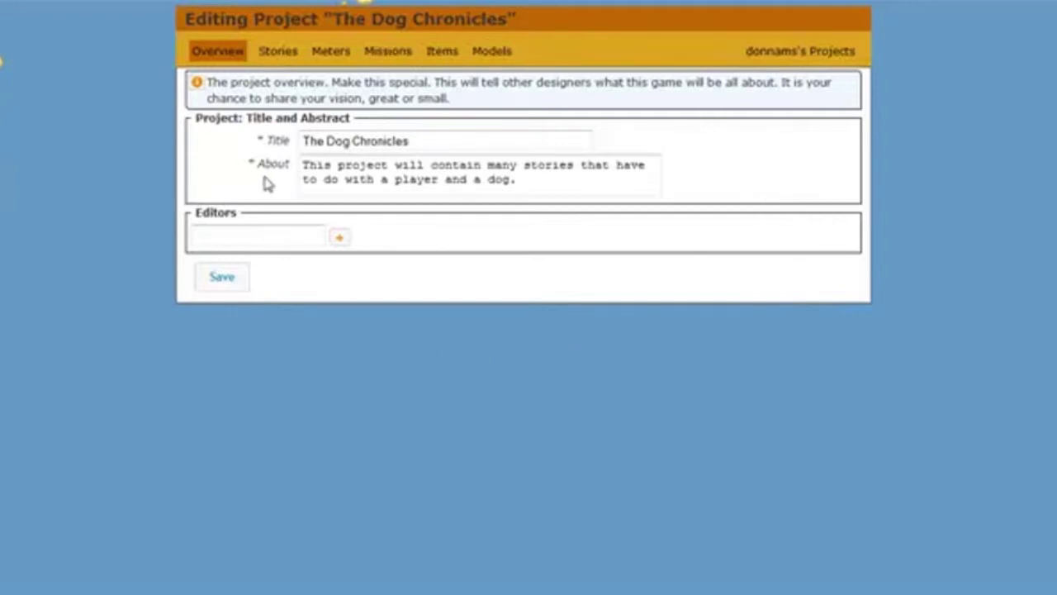
Step: Highlight the project's title in the editor
left_click_drag(411, 141, 302, 140)
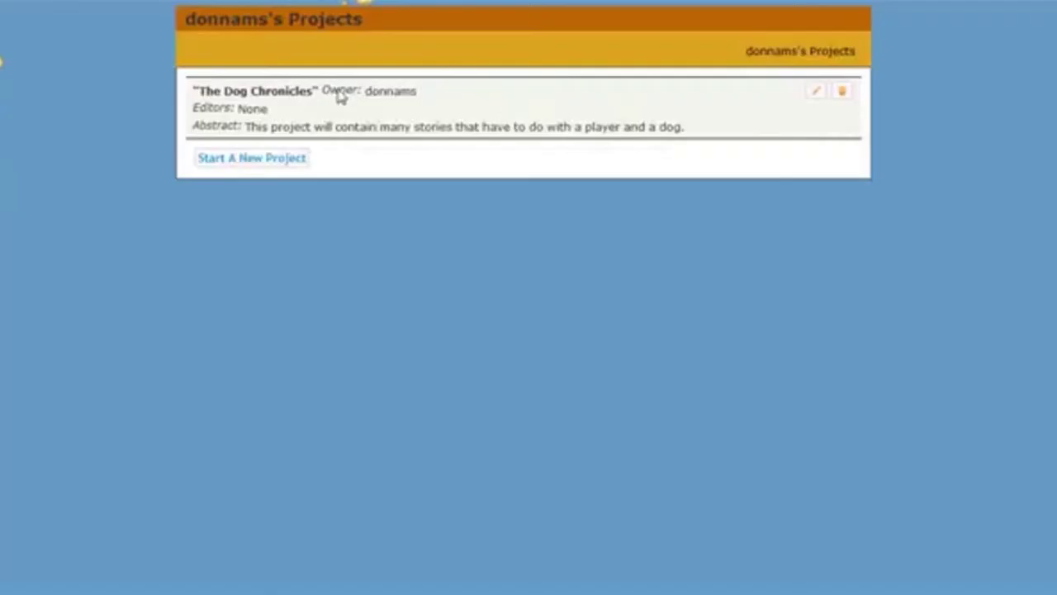
Step: Highlight The Dog Chronicles in the projects list and open it for editing
left_click_drag(318, 91, 196, 88)
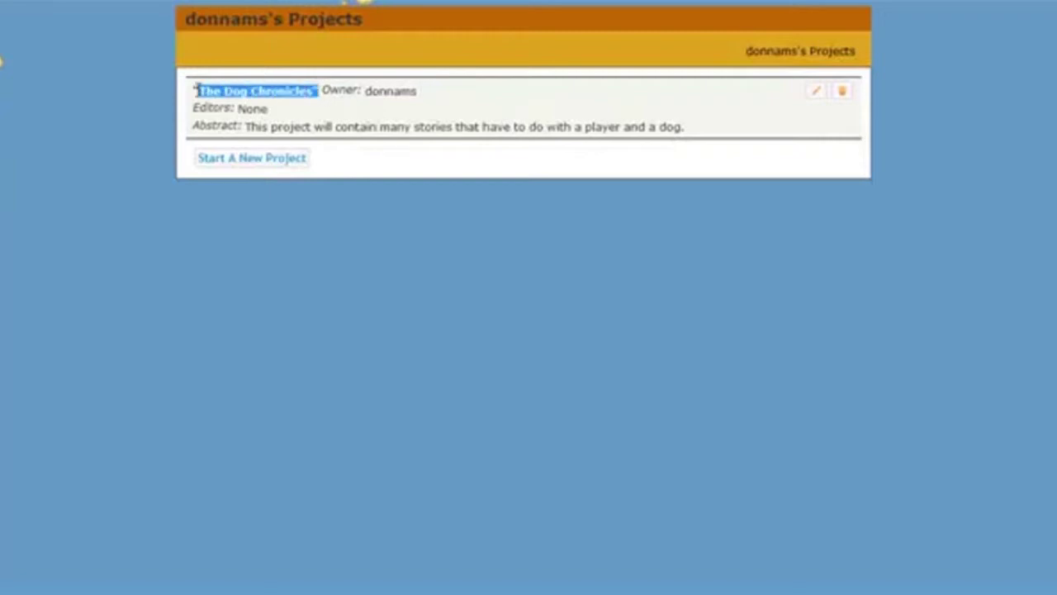
left_click(818, 94)
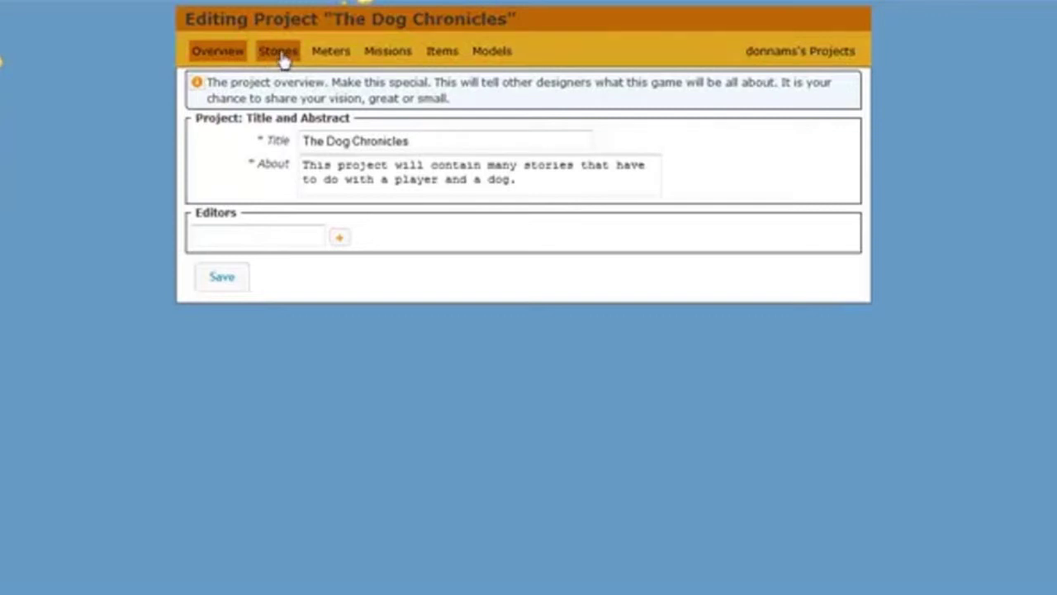
Step: From the Stories tab, start a new blank story in The Dog Chronicles
left_click(280, 54)
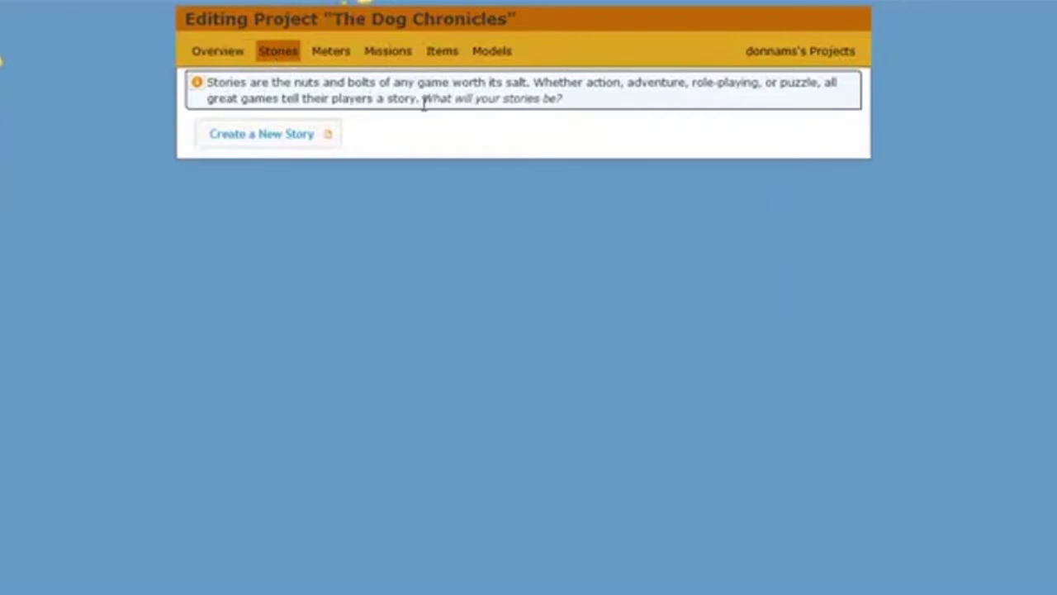
left_click_drag(423, 99, 569, 109)
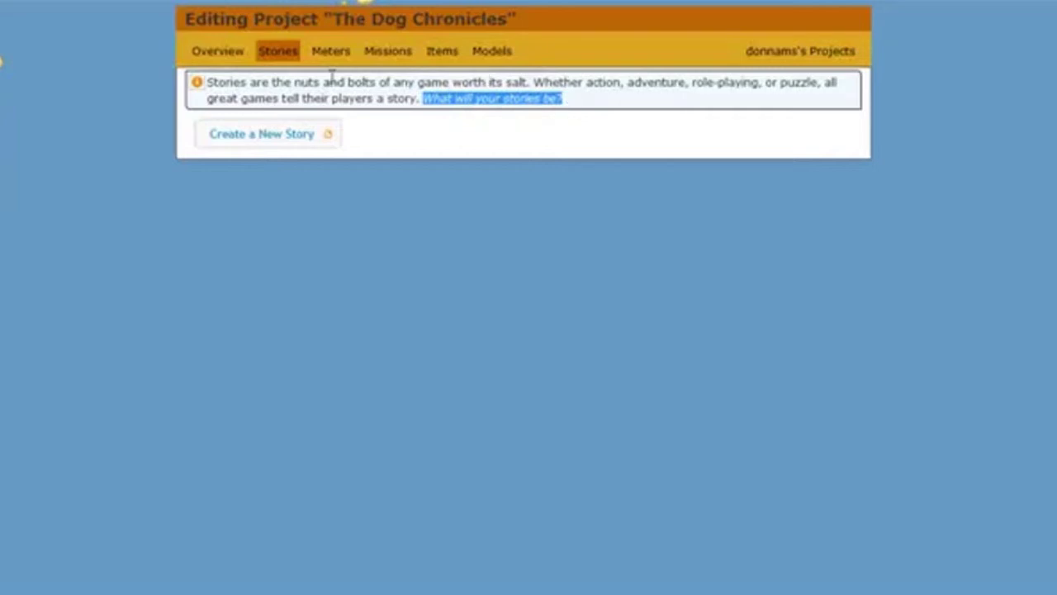
left_click(235, 136)
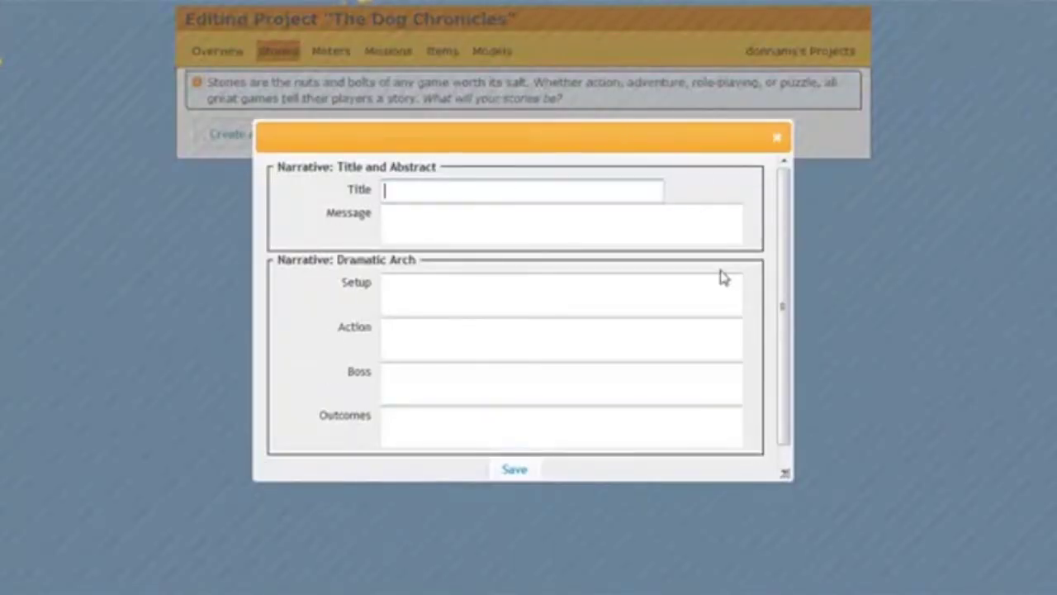
Step: Paste 'Finding Old Man Smith's Dog' into the new story's Title field
key("Tab")
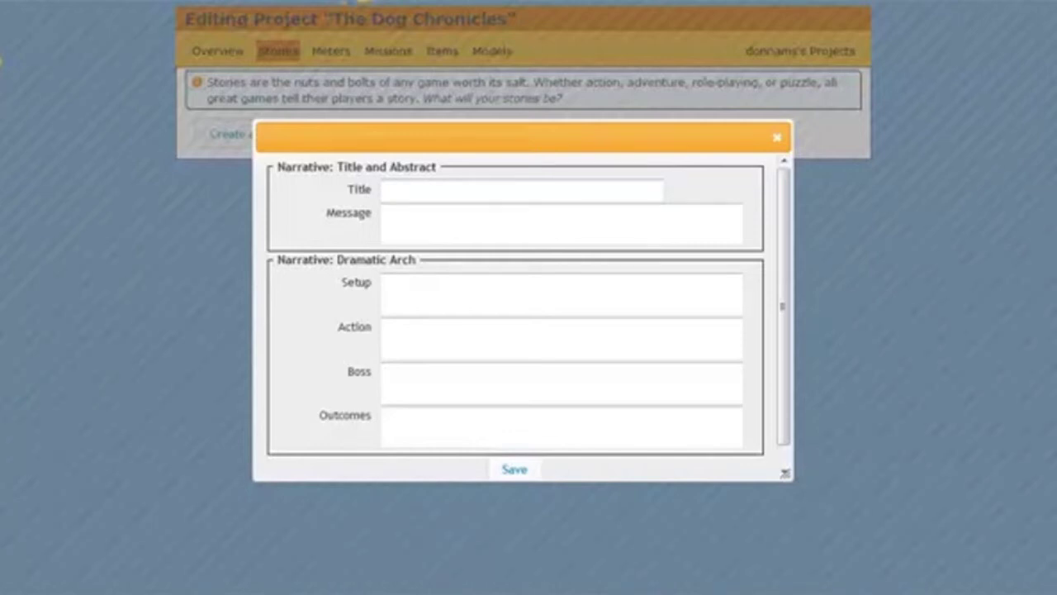
right_click(397, 190)
left_click(436, 271)
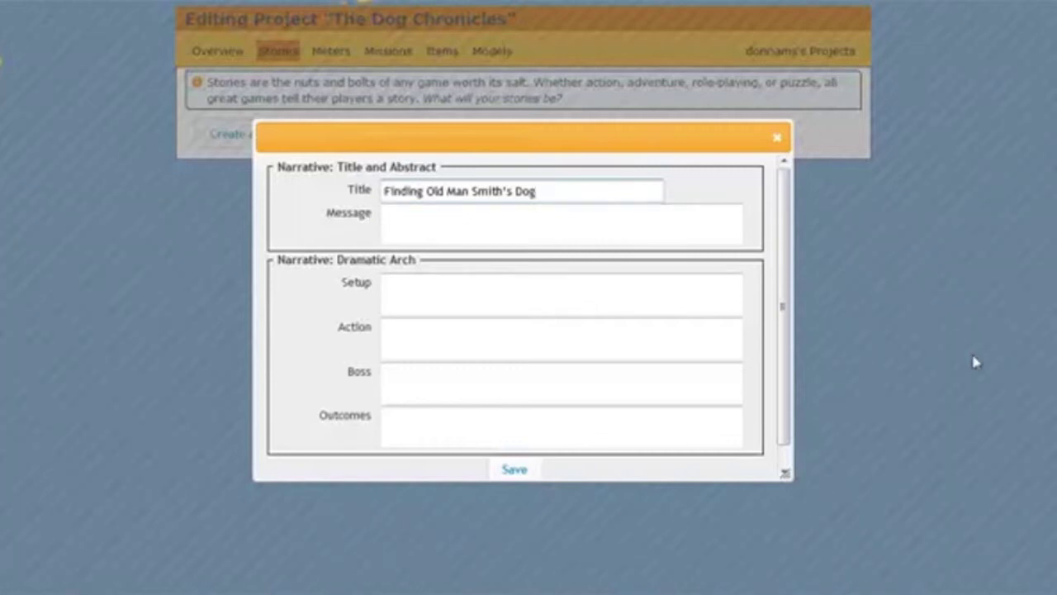
left_click(436, 223)
right_click(435, 223)
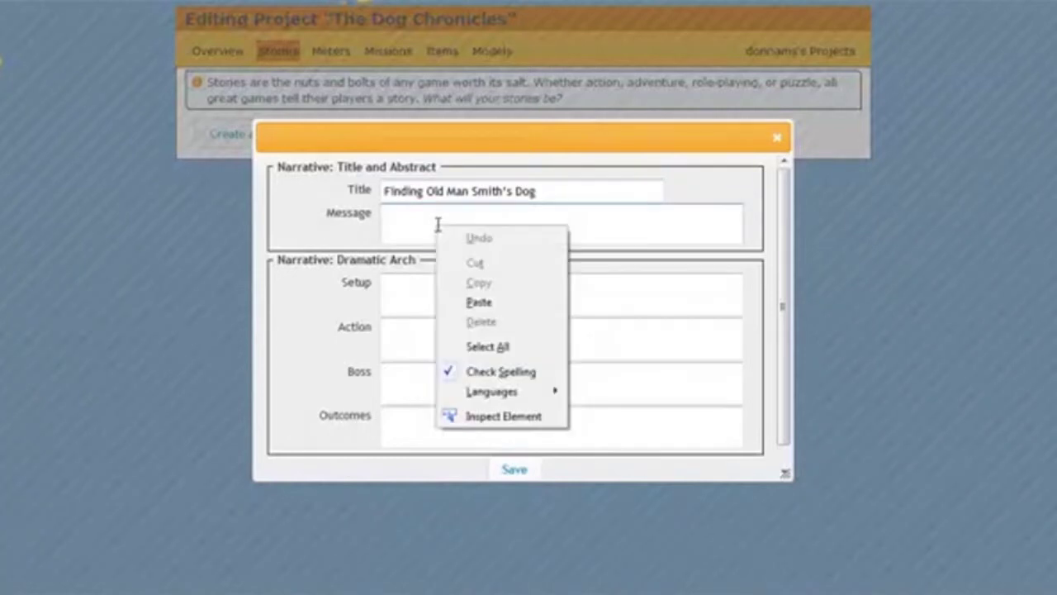
Step: Paste the message 'It's better to be honest than to lie.' and point out the arc fields
left_click(503, 303)
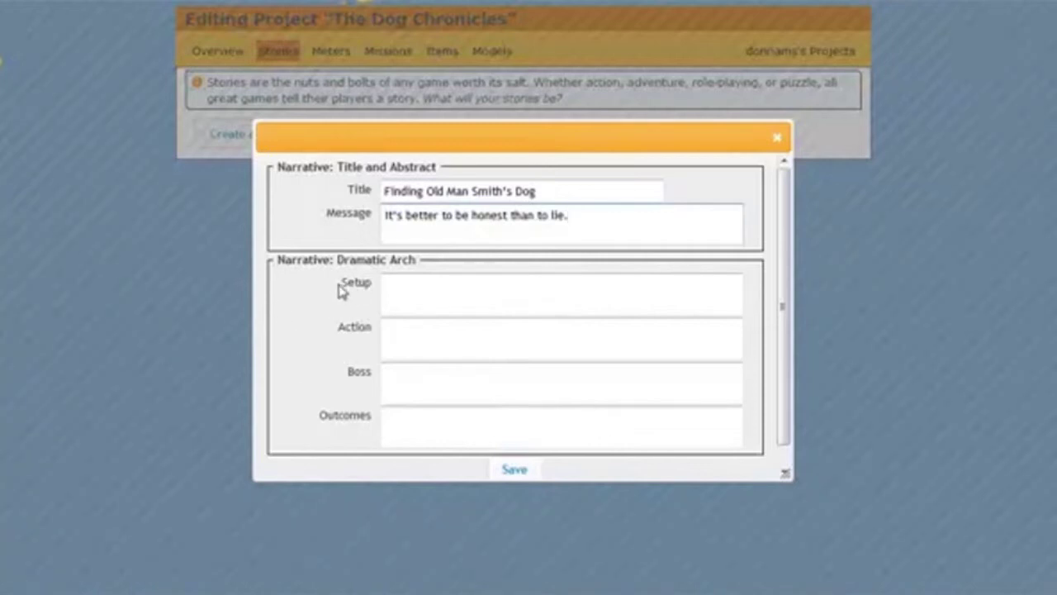
left_click_drag(341, 284, 372, 287)
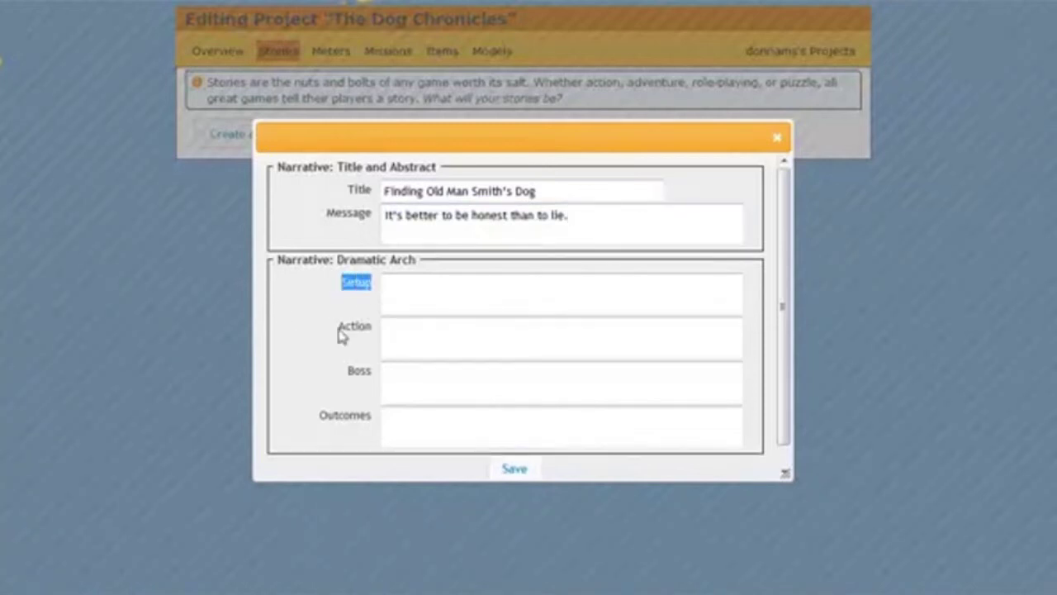
left_click_drag(337, 332, 374, 332)
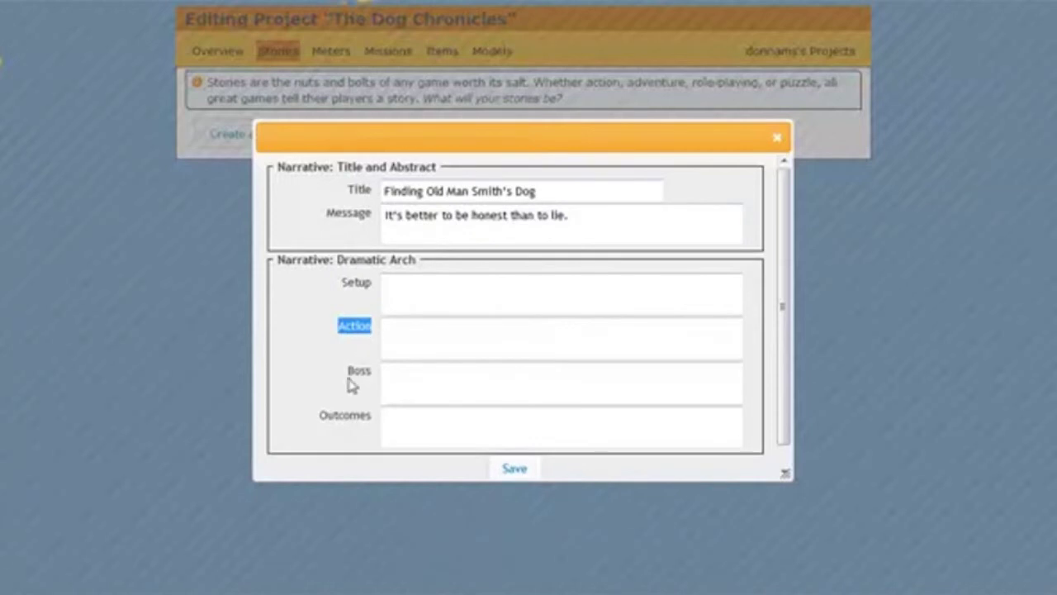
left_click_drag(348, 371, 373, 378)
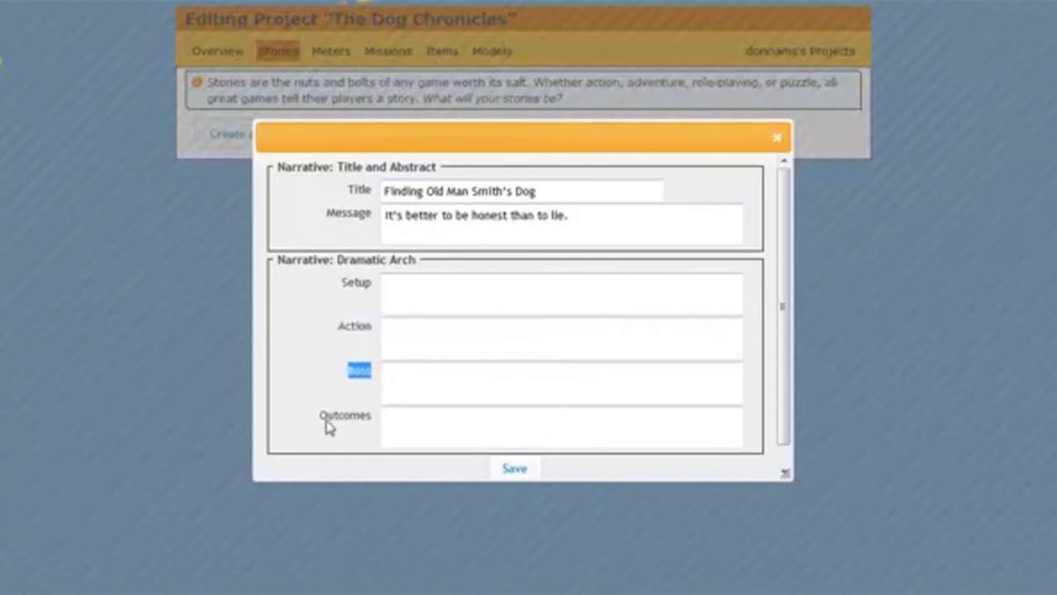
left_click_drag(322, 418, 372, 425)
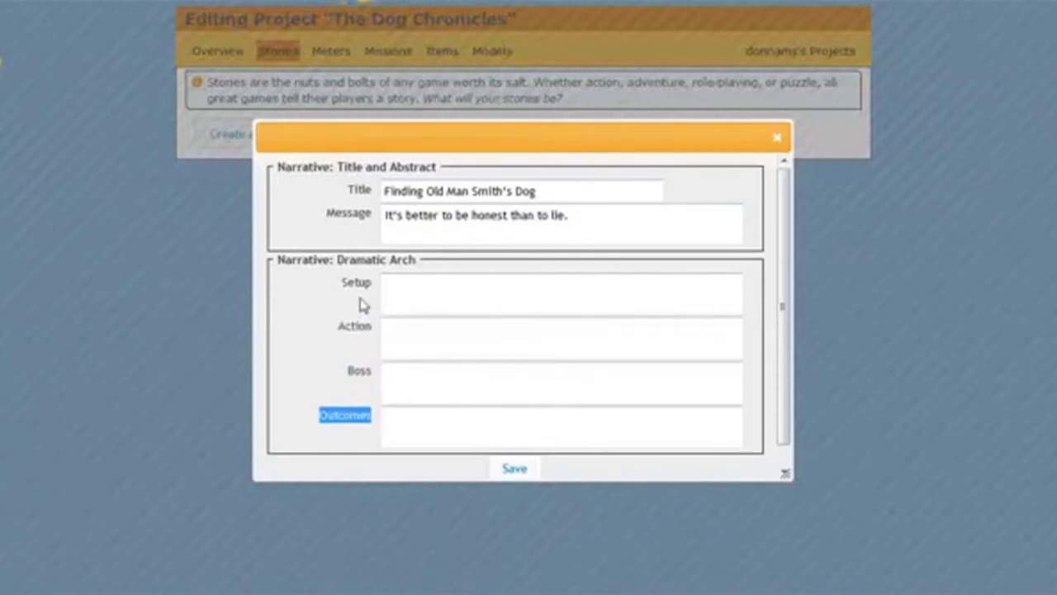
left_click_drag(341, 285, 374, 289)
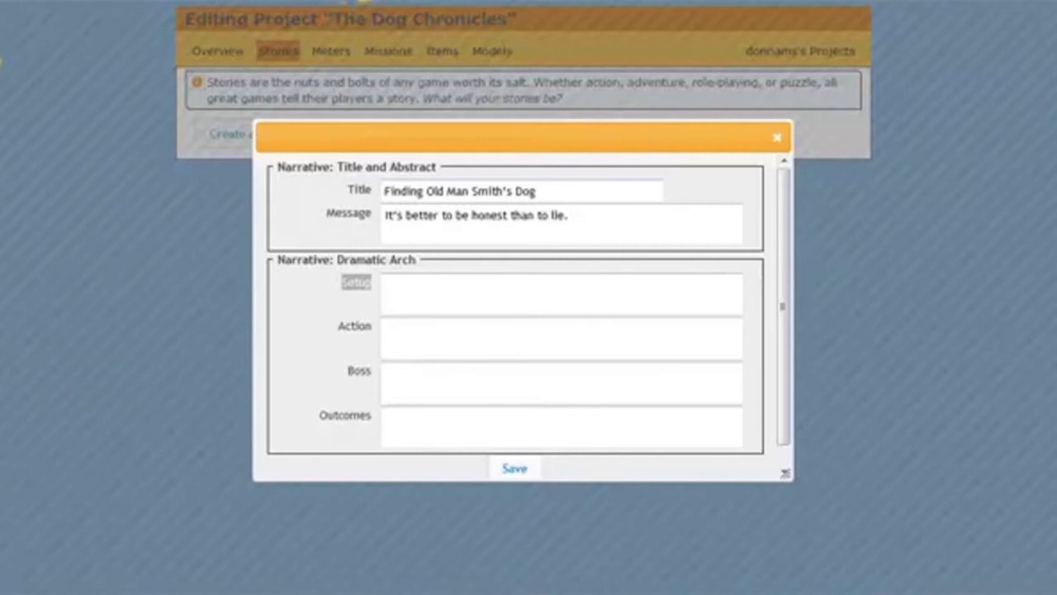
Step: Paste the Setup: 'Mom asks if the player knows anything about steak missing from the fridge.'
left_click(396, 288)
right_click(396, 288)
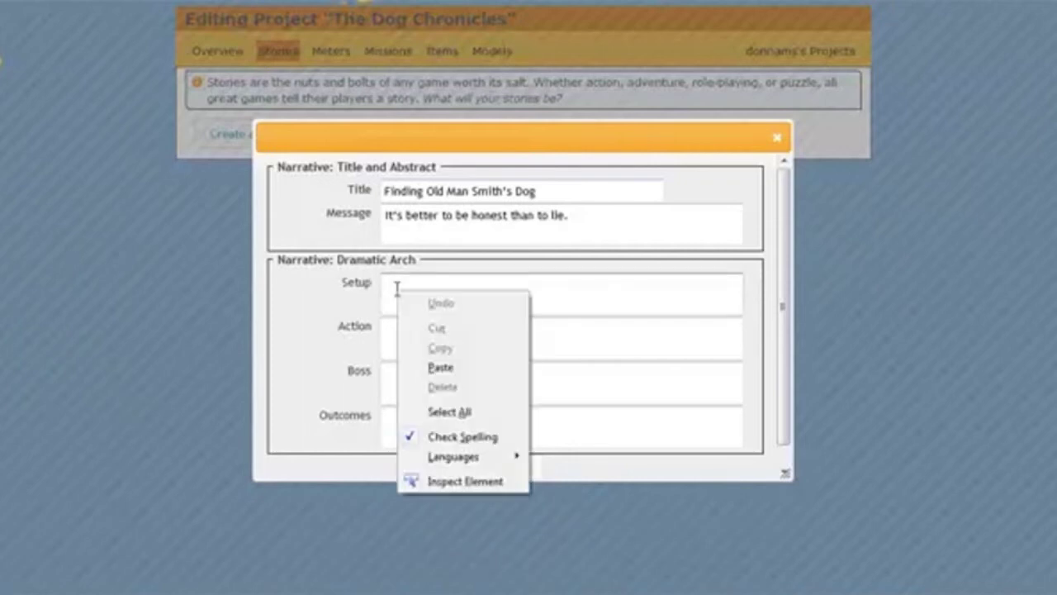
left_click(440, 366)
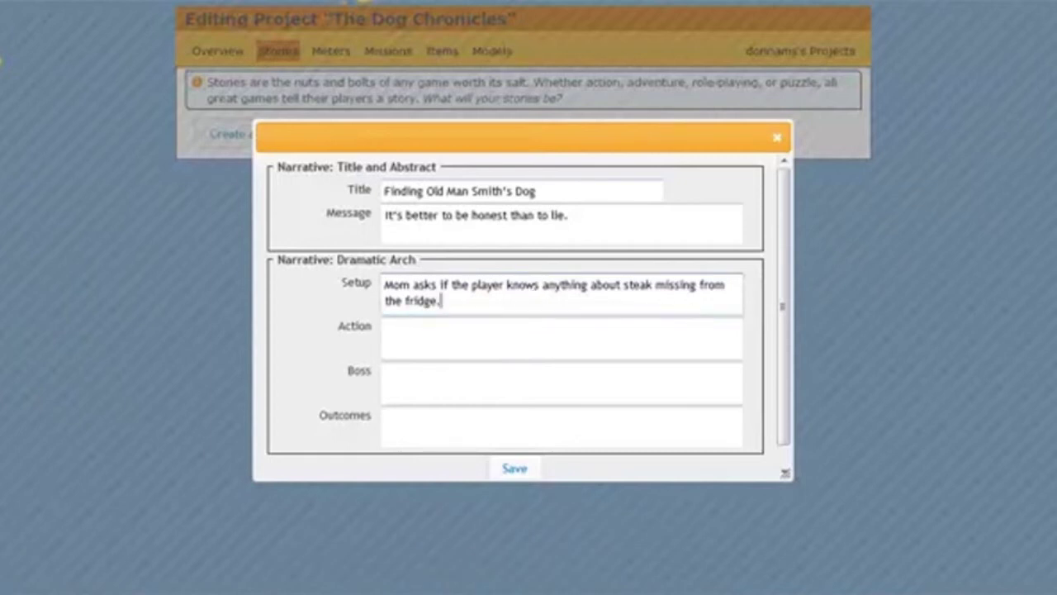
left_click(338, 331)
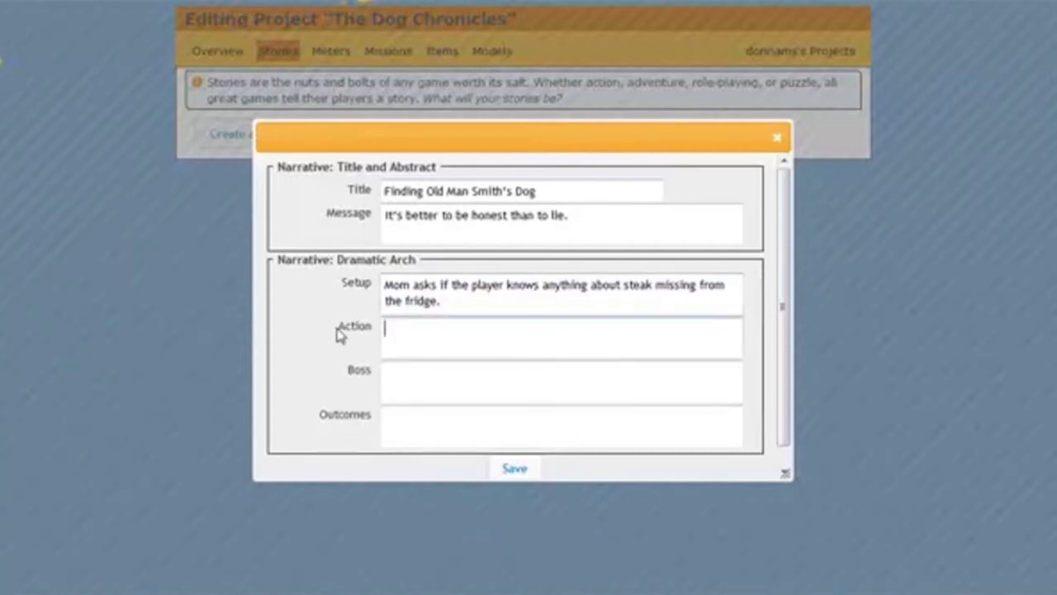
left_click_drag(338, 328, 371, 331)
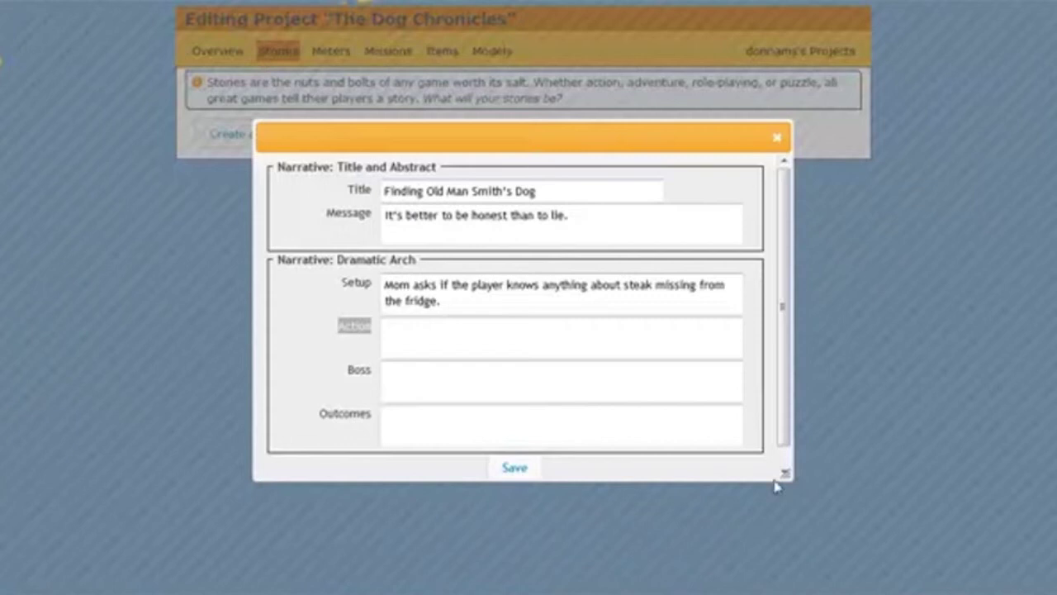
Step: Paste the Action paragraph: the player talks to a steak-eating dog, then fetches water
left_click(397, 327)
right_click(399, 330)
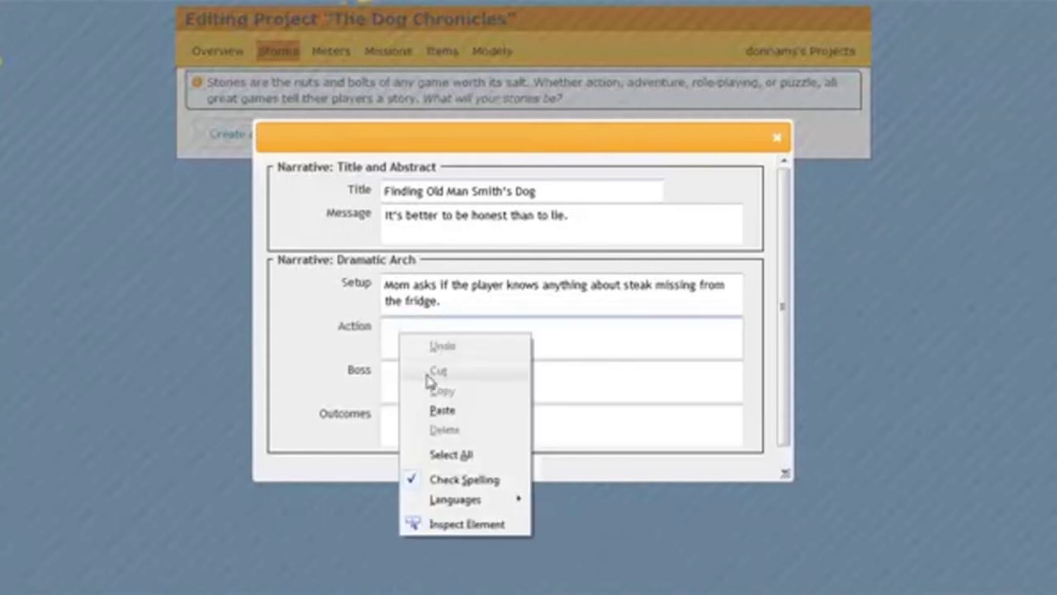
left_click(441, 408)
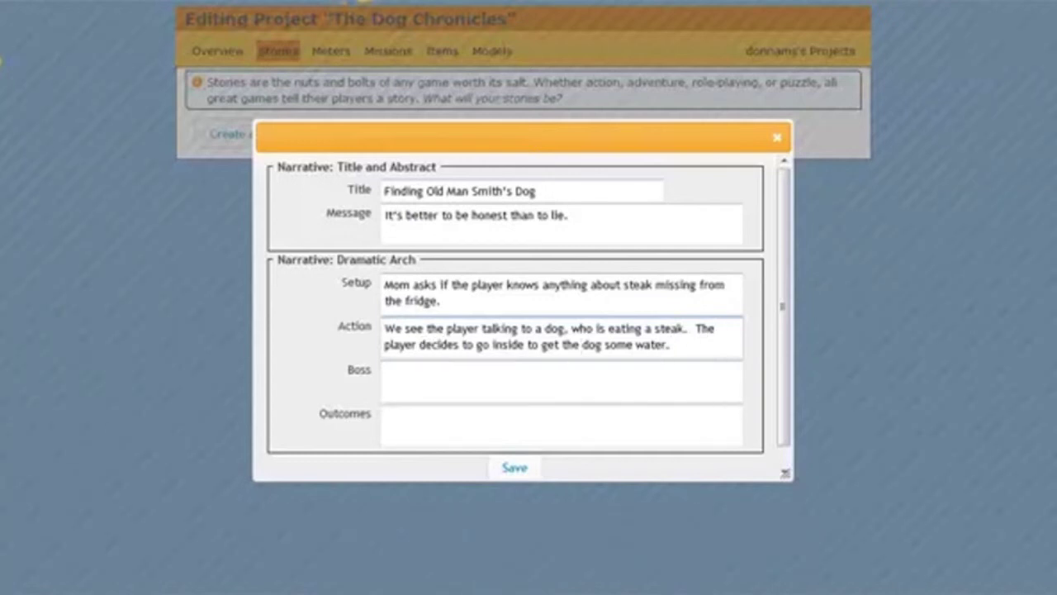
left_click_drag(419, 344, 664, 344)
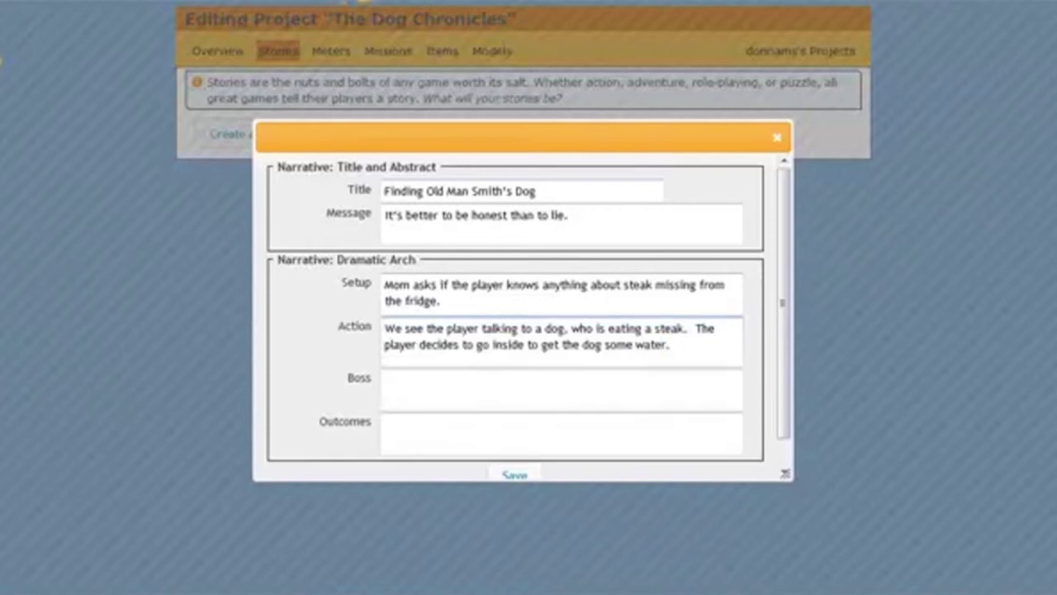
left_click(349, 384)
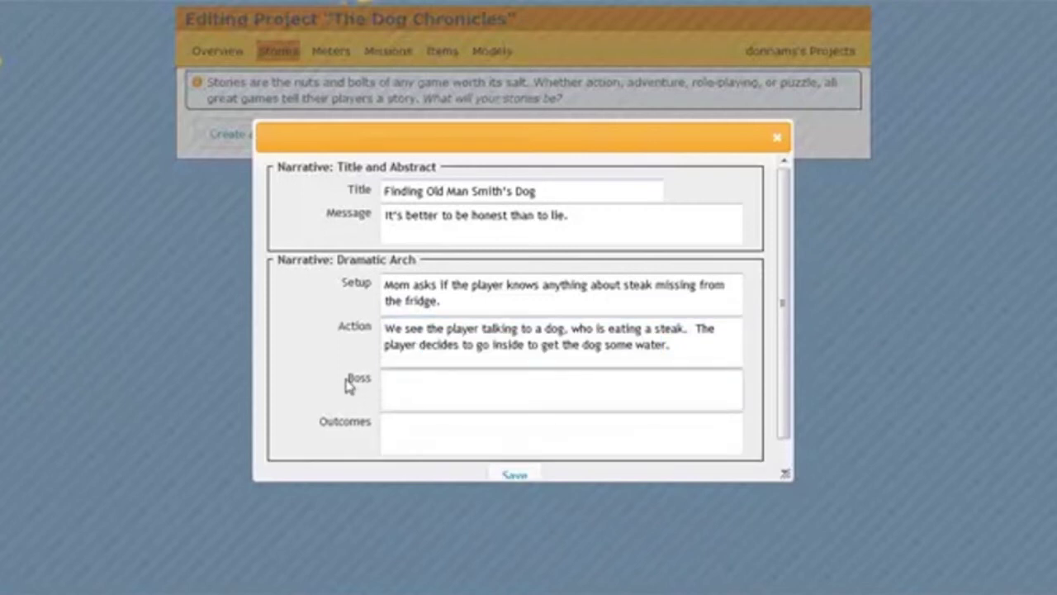
double_click(359, 379)
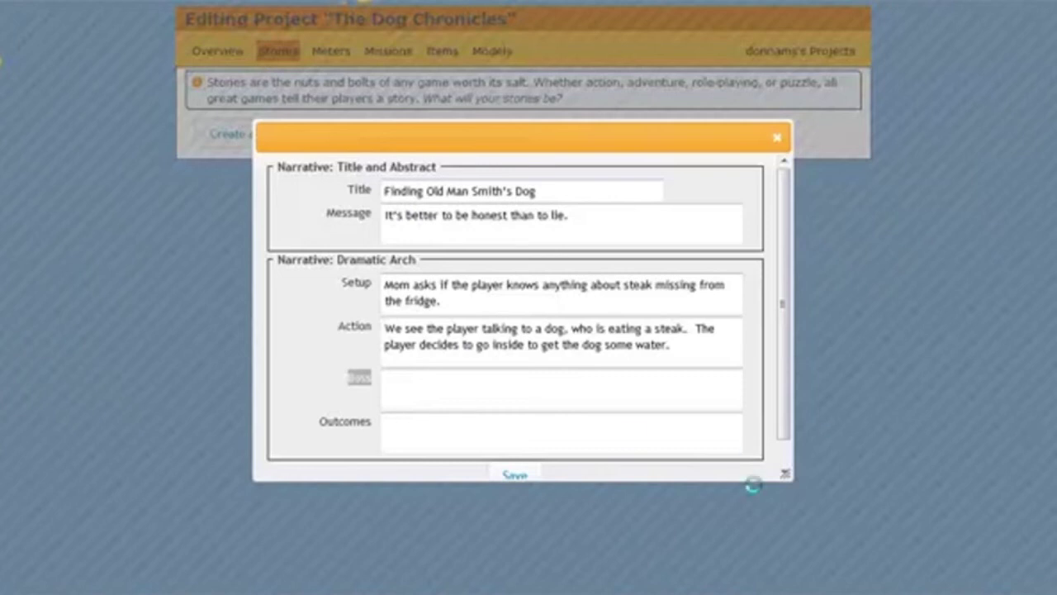
Step: Paste the Boss text: Mom asks who the water is for; the player lies or tells
left_click(412, 389)
right_click(413, 389)
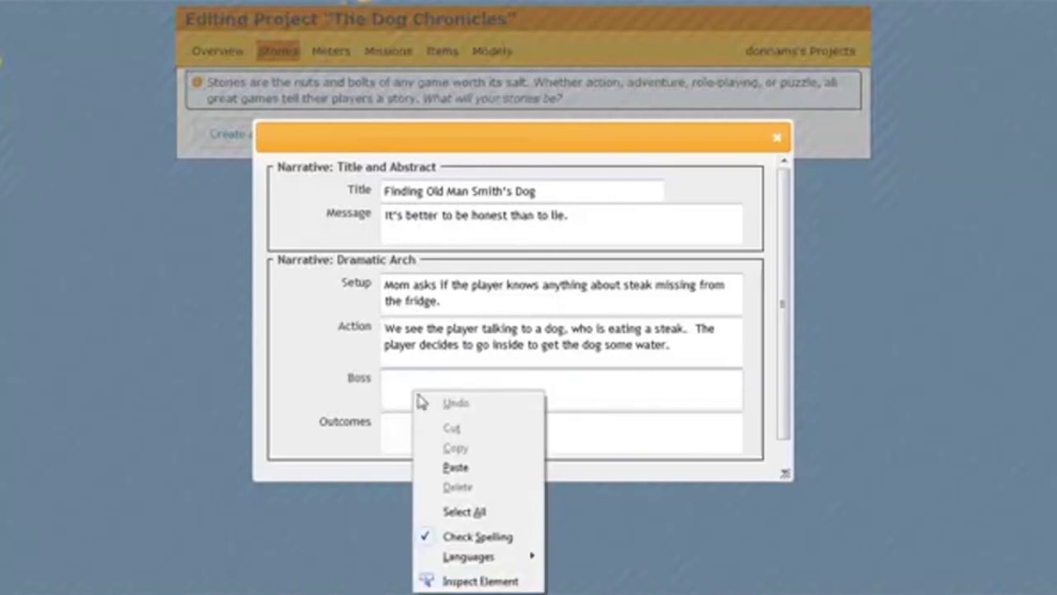
left_click(461, 469)
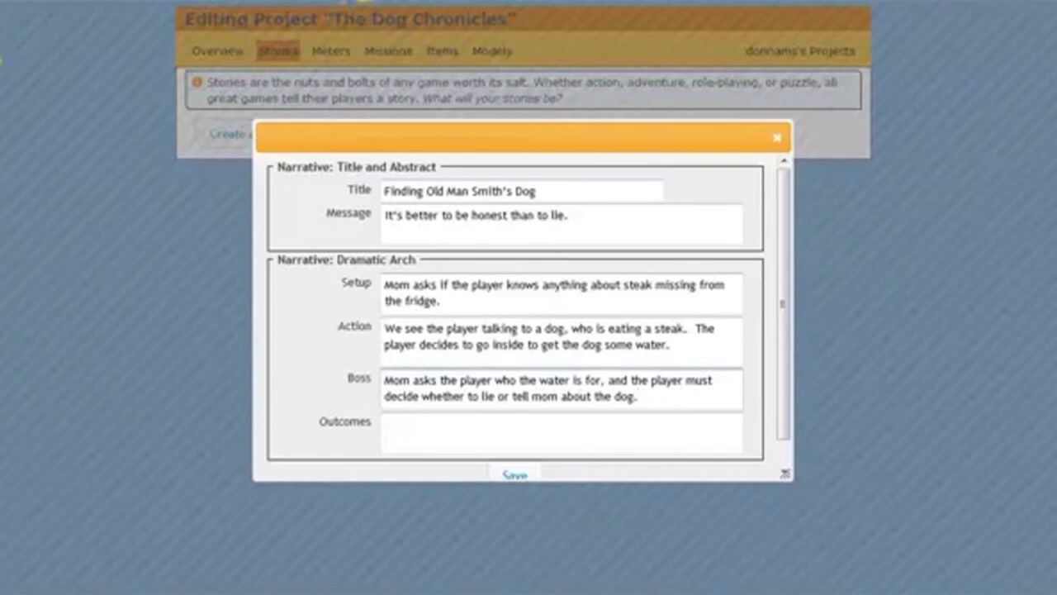
key("Return")
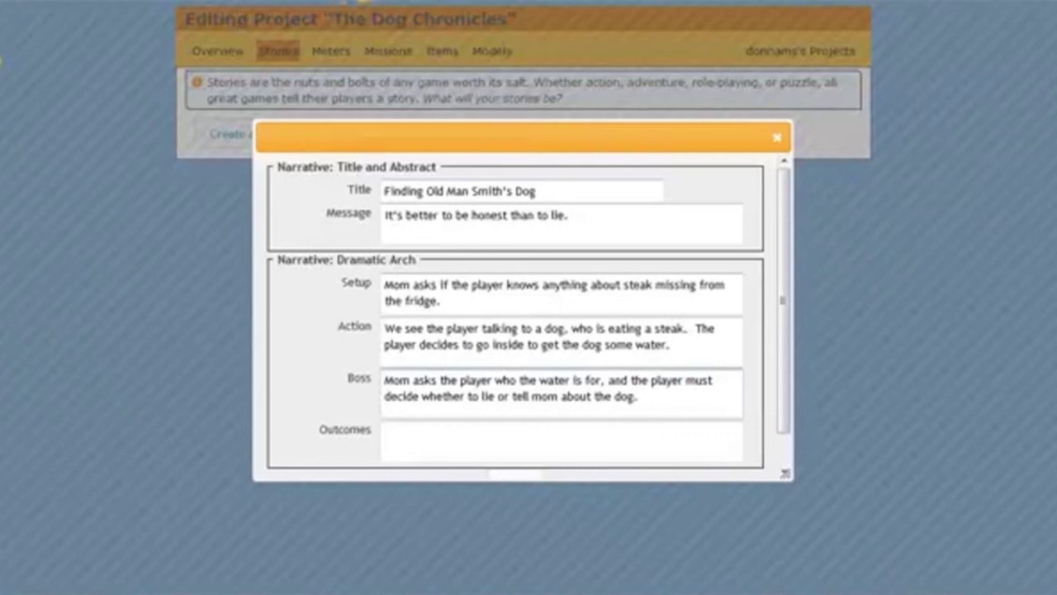
Step: Paste the Outcomes: telling the truth earns a new family dog, lying means no dog
left_click(394, 437)
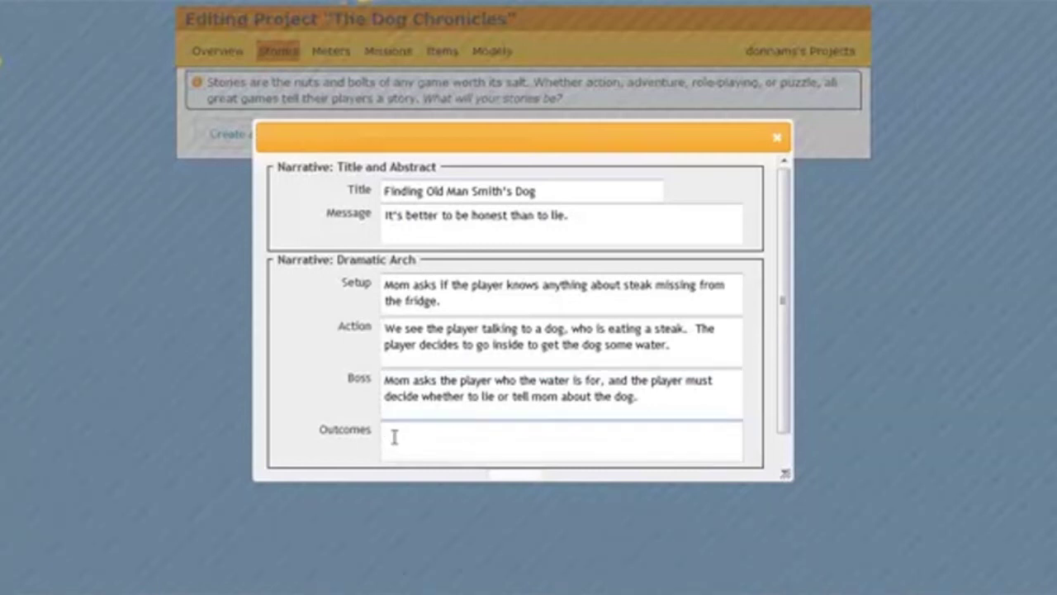
right_click(394, 437)
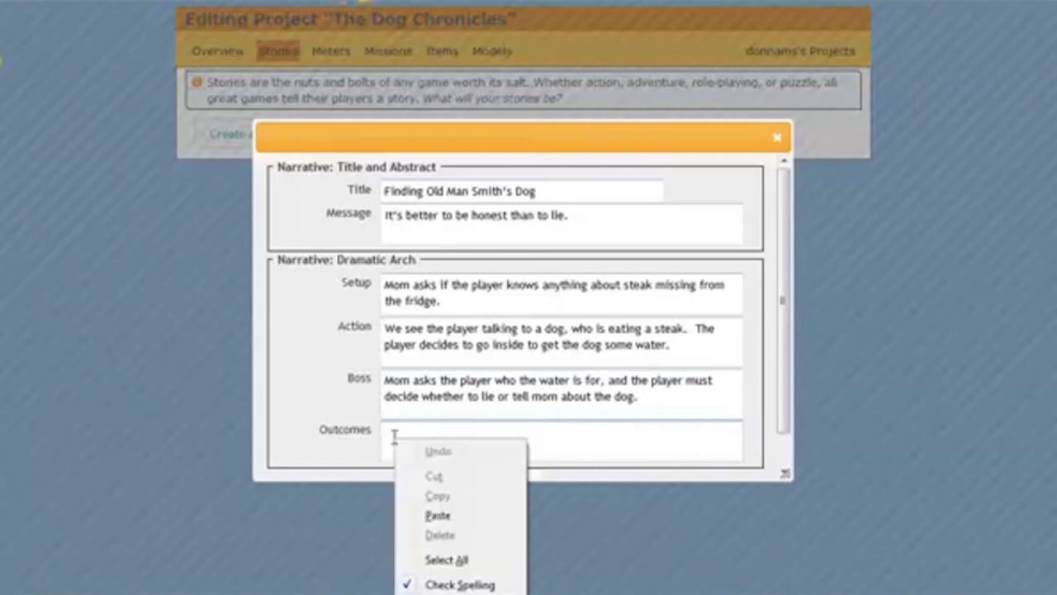
left_click(438, 517)
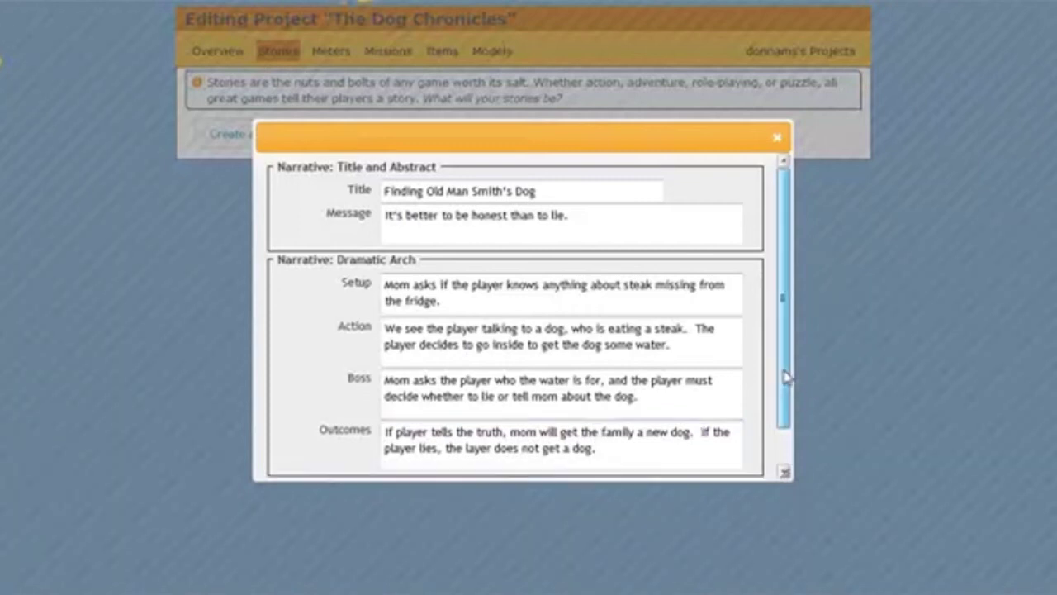
scroll(786, 371, "down", 1)
Step: Fix the 'layer' typo so Outcomes reads 'the player does not get a dog'
left_click(463, 437)
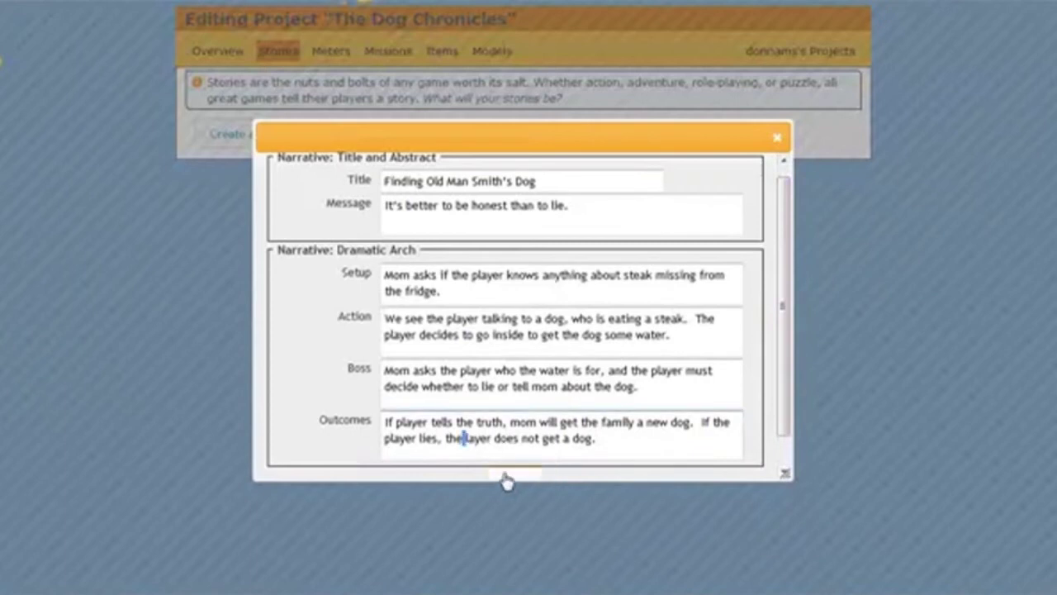
key("BackSpace")
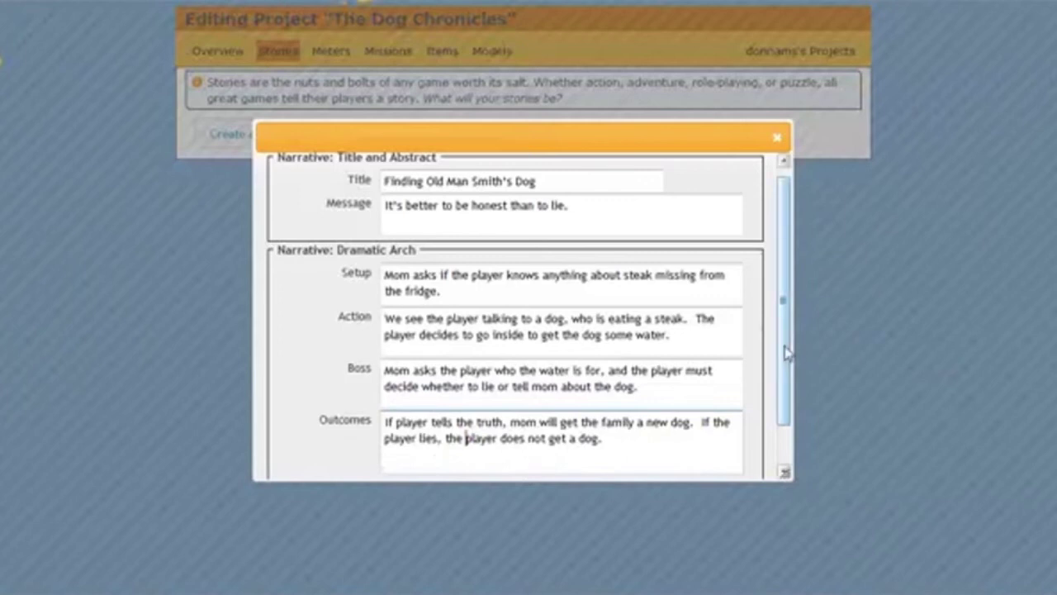
scroll(786, 363, "down", 1)
scroll(784, 384, "up", 1)
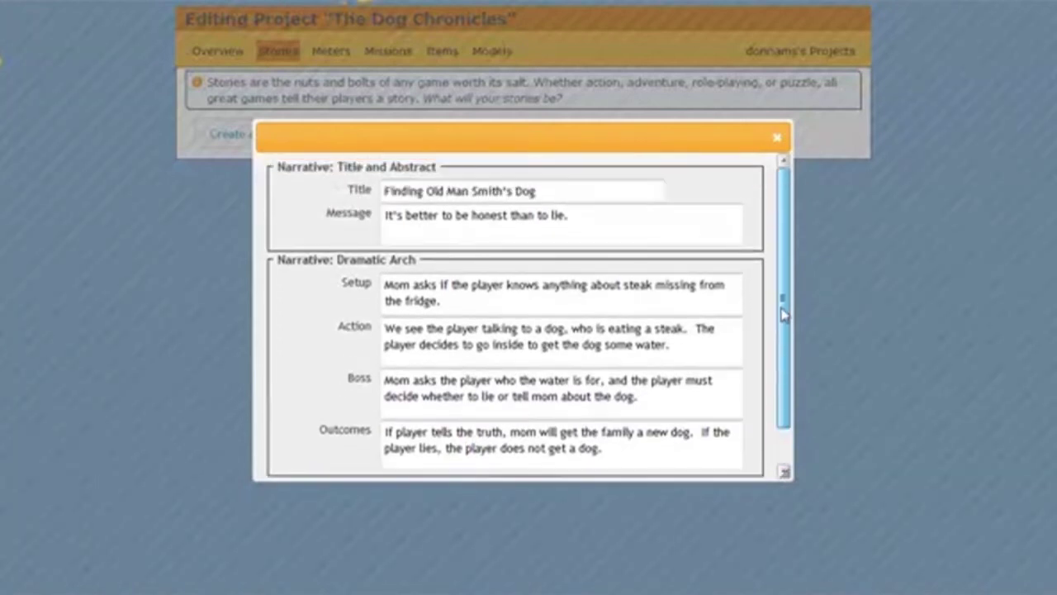
scroll(787, 384, "down", 1)
scroll(787, 373, "up", 1)
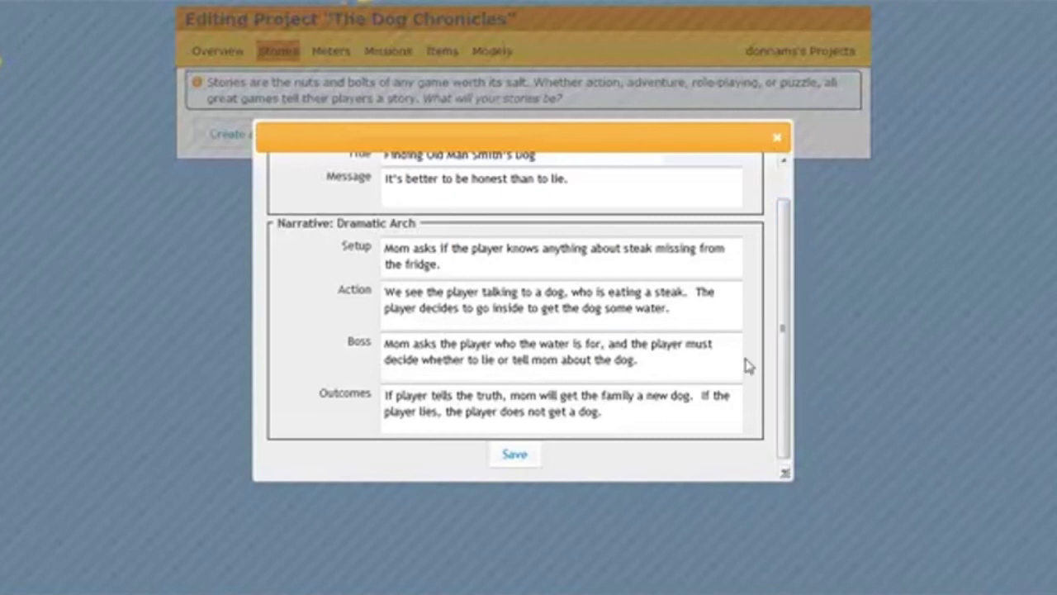
Step: Save the story 'Finding Old Man Smith's Dog'
left_click(516, 457)
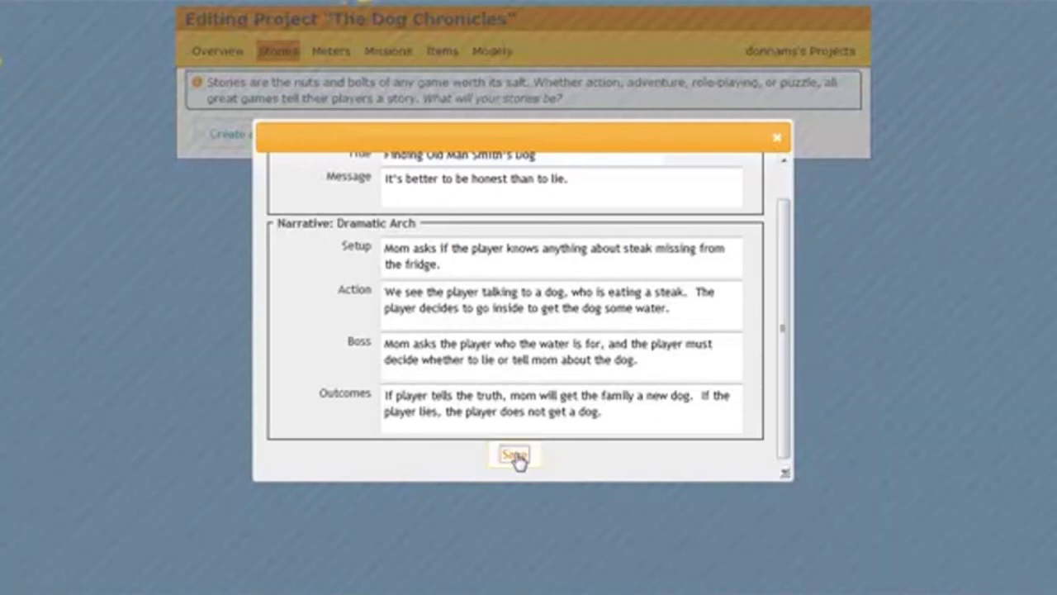